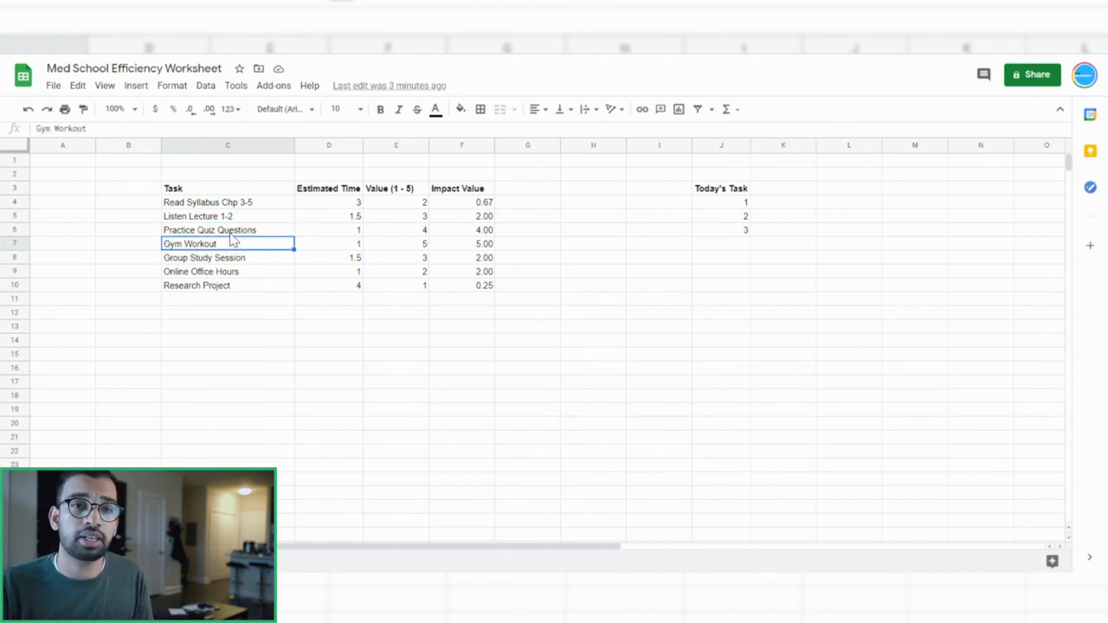
- Go through the listed tasks and examine the estimated time given for each one
key("Down")
key("Down")
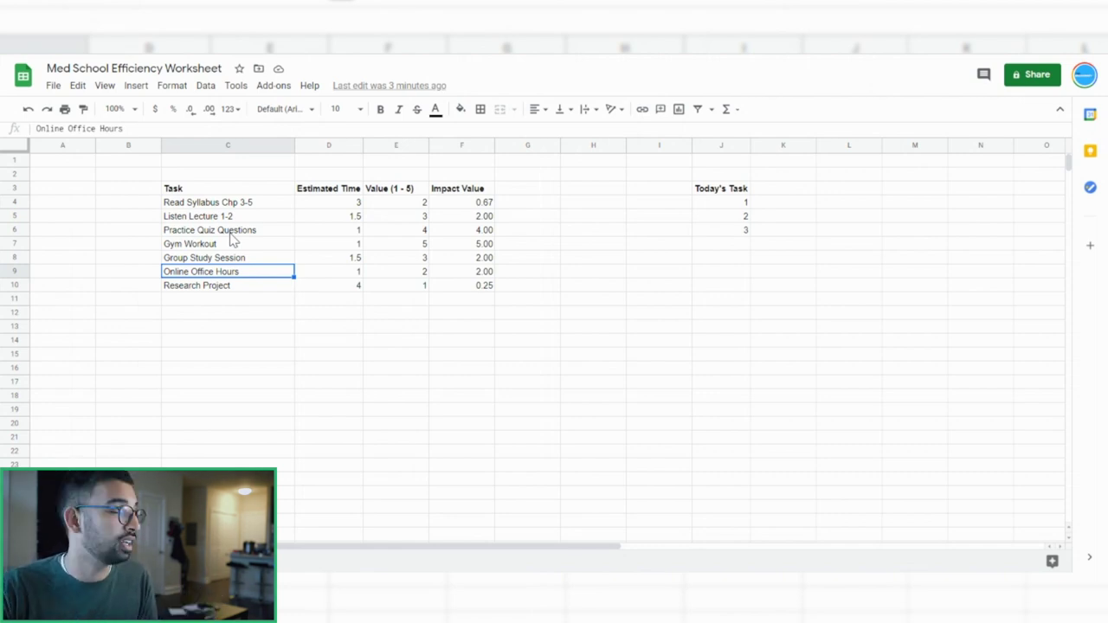
key("Down")
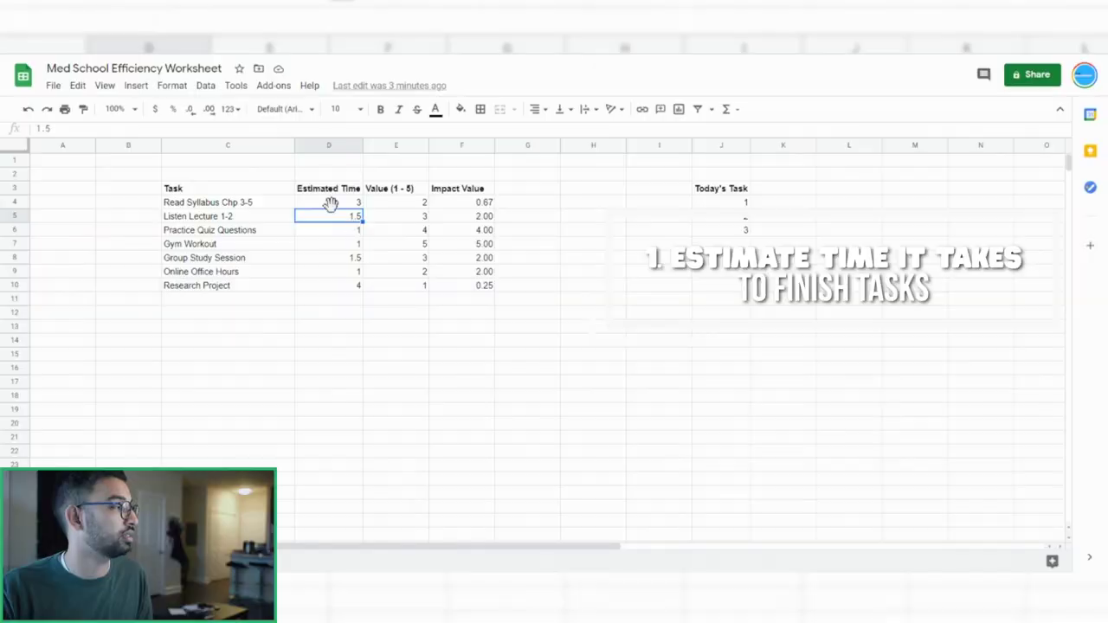
left_click(327, 205)
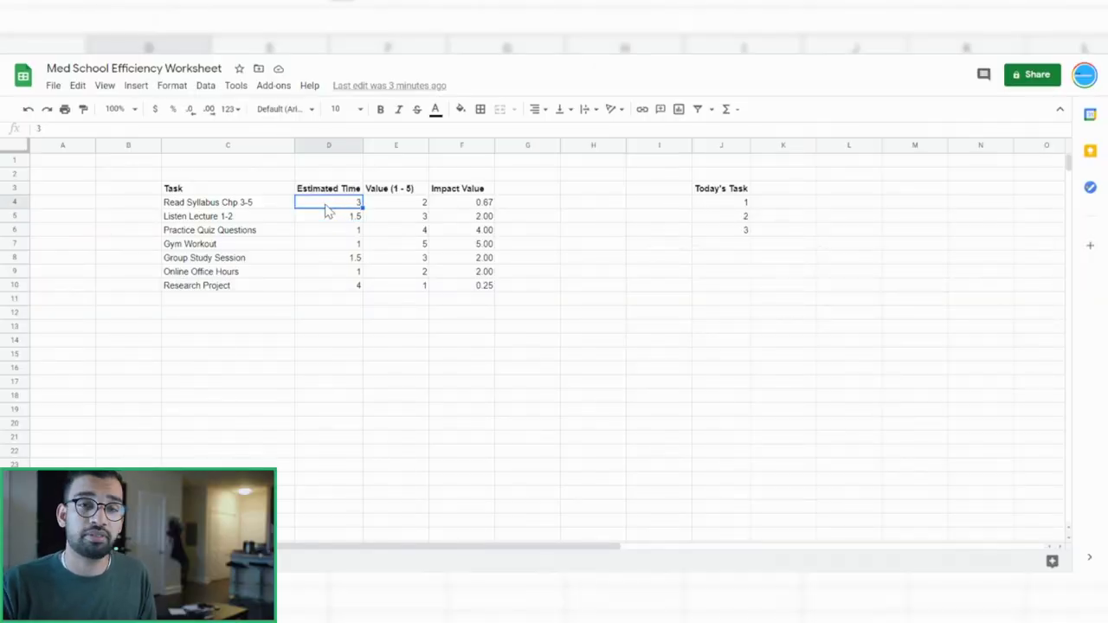
key("Up")
key("Down")
key("Down")
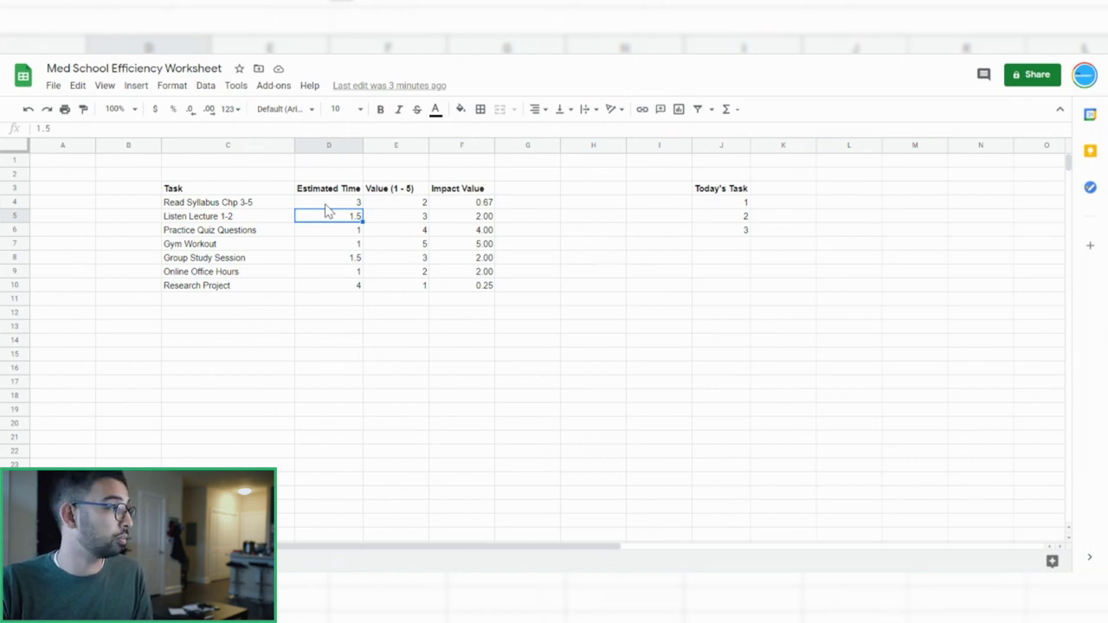
key("Down")
key("Down")
key("Down")
key("Down")
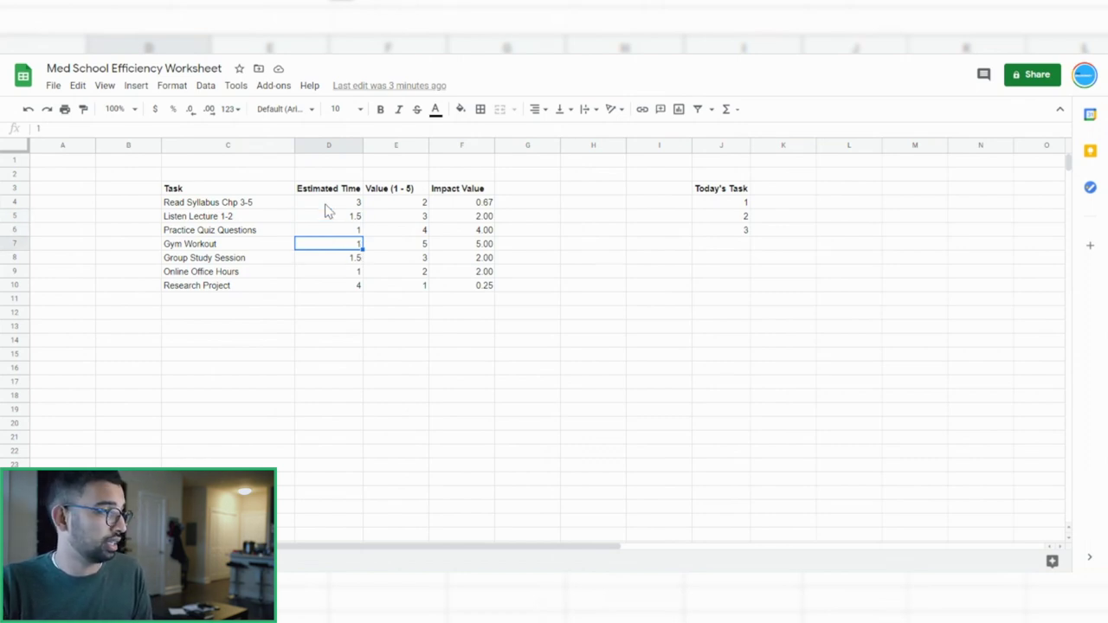
key("Up")
key("Up")
key("Up")
- Review the 1 to 5 value rating of each task, starting from the syllabus reading
key("Right")
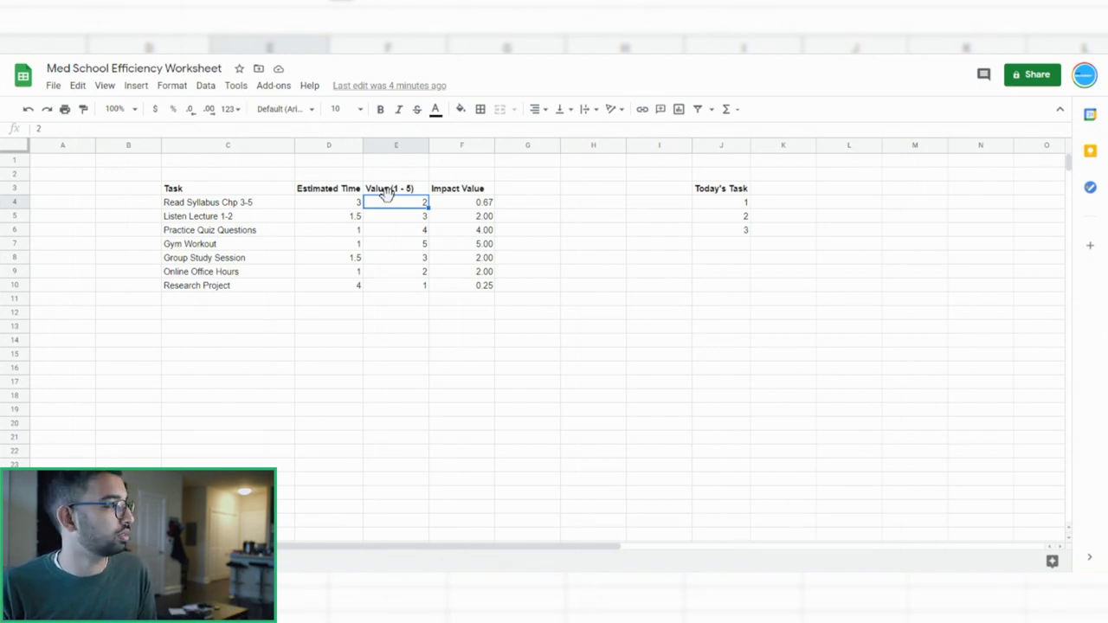
key("Down")
key("Down")
key("Down")
key("Down")
key("Down")
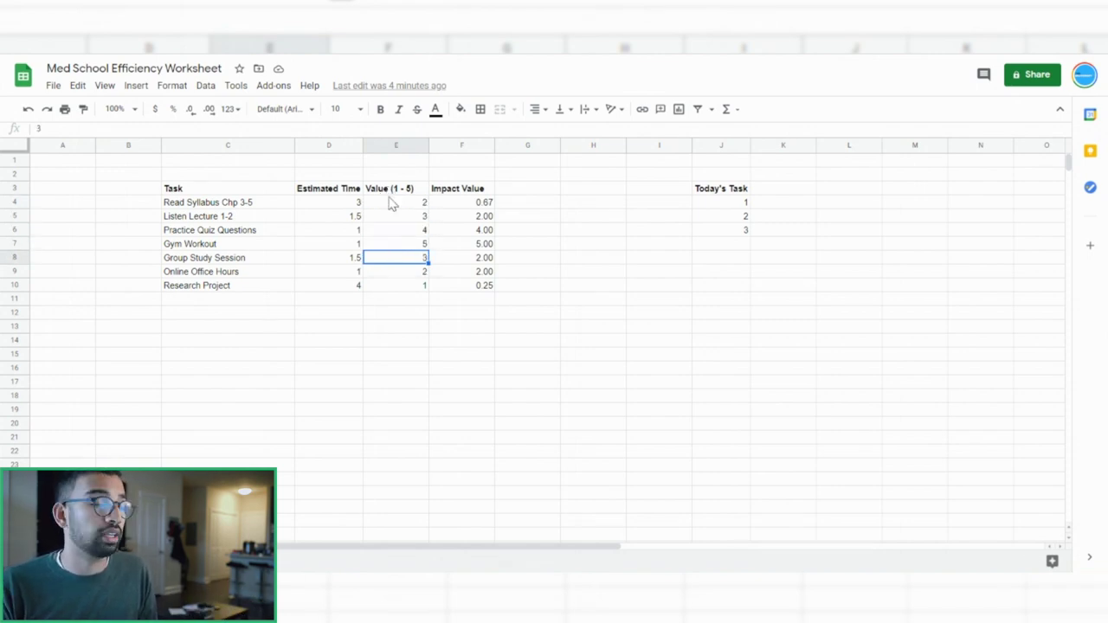
key("Up")
- Examine the tasks' impact values and the formulas that divide value by estimated time
key("Right")
key("Right")
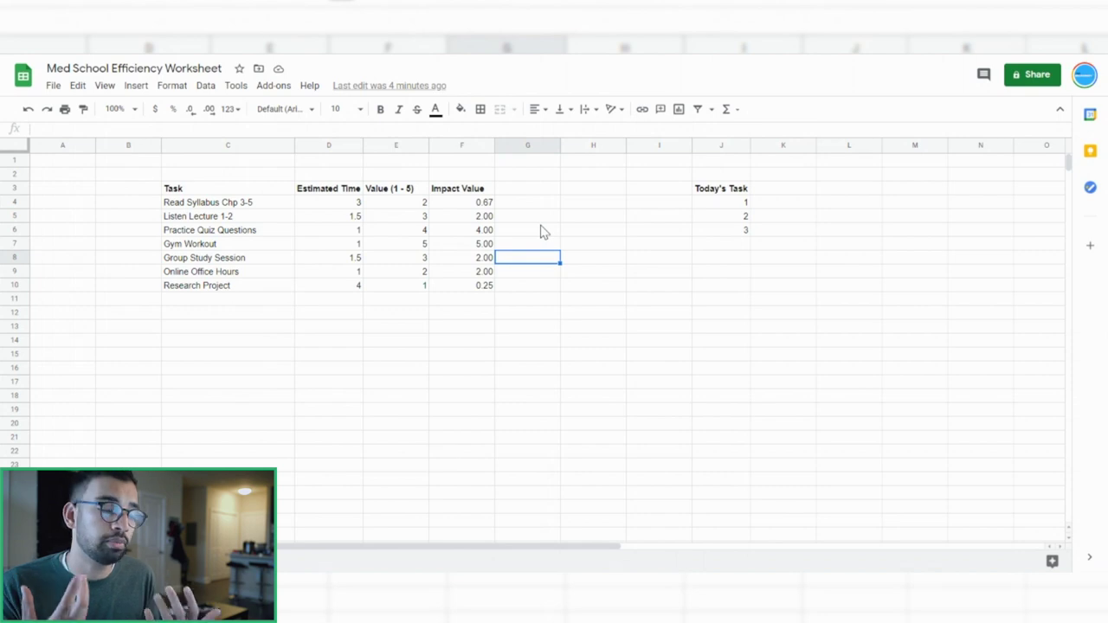
left_click(480, 231)
key("Right")
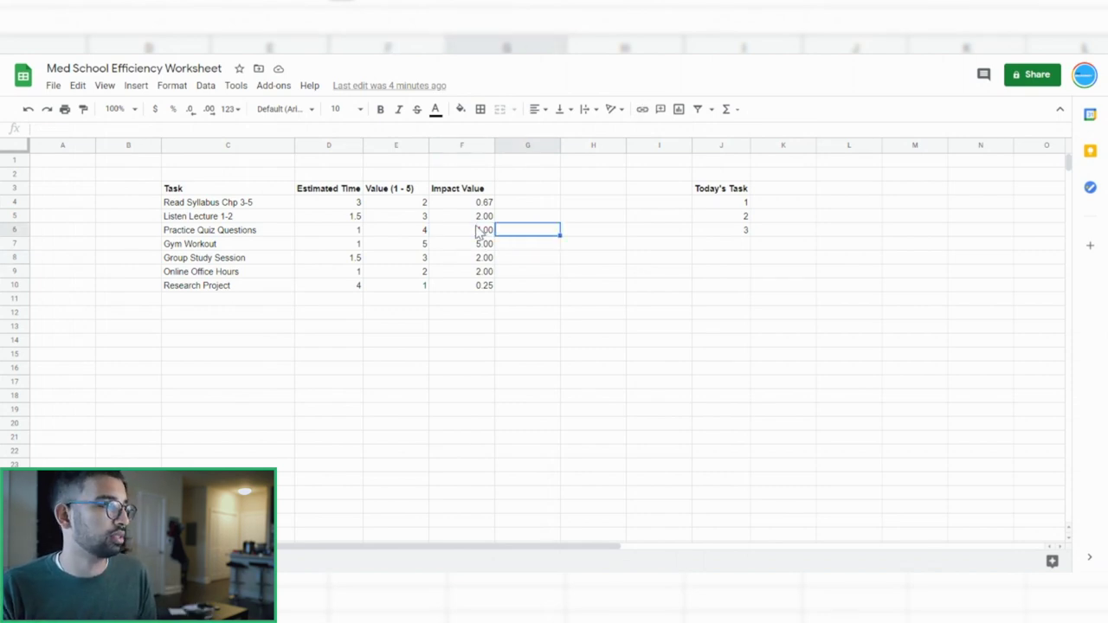
key("Right")
key("Right")
key("Left")
key("Left")
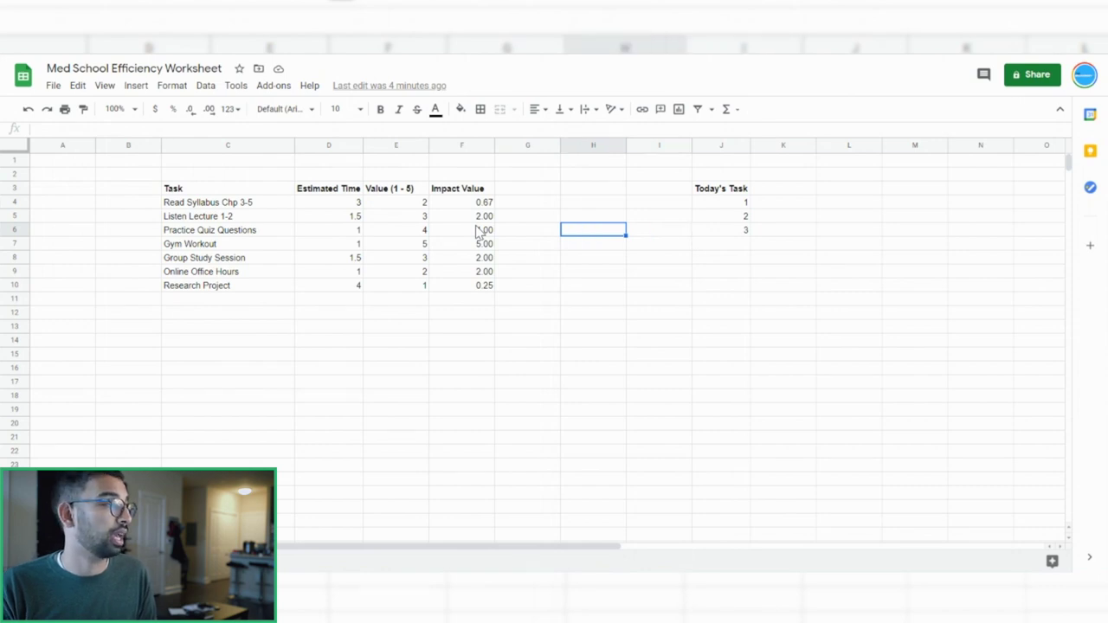
key("Down")
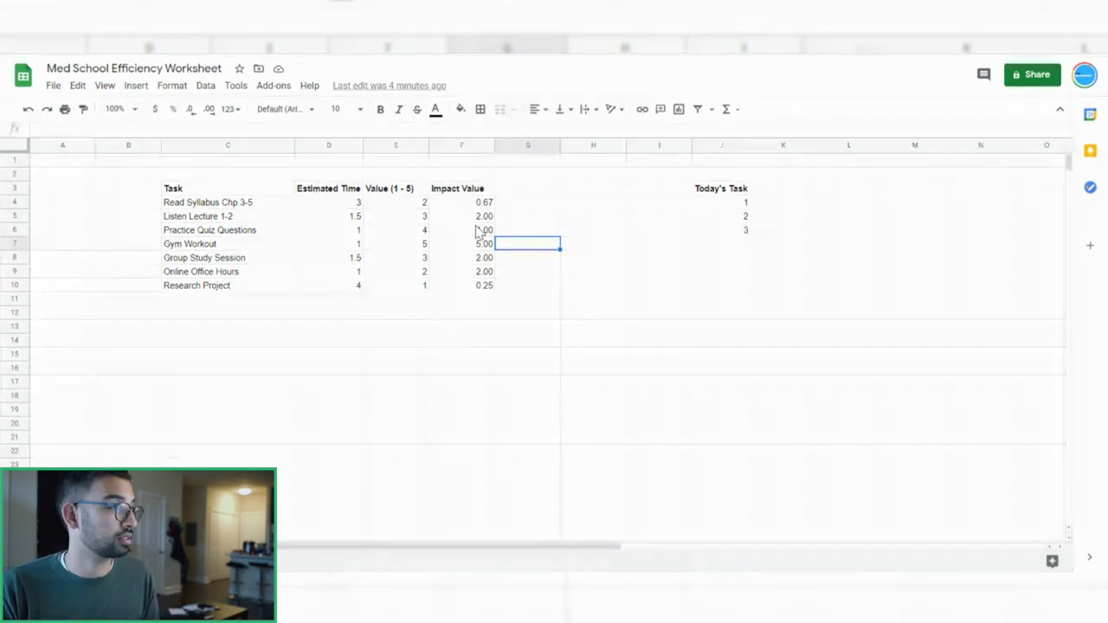
key("Up")
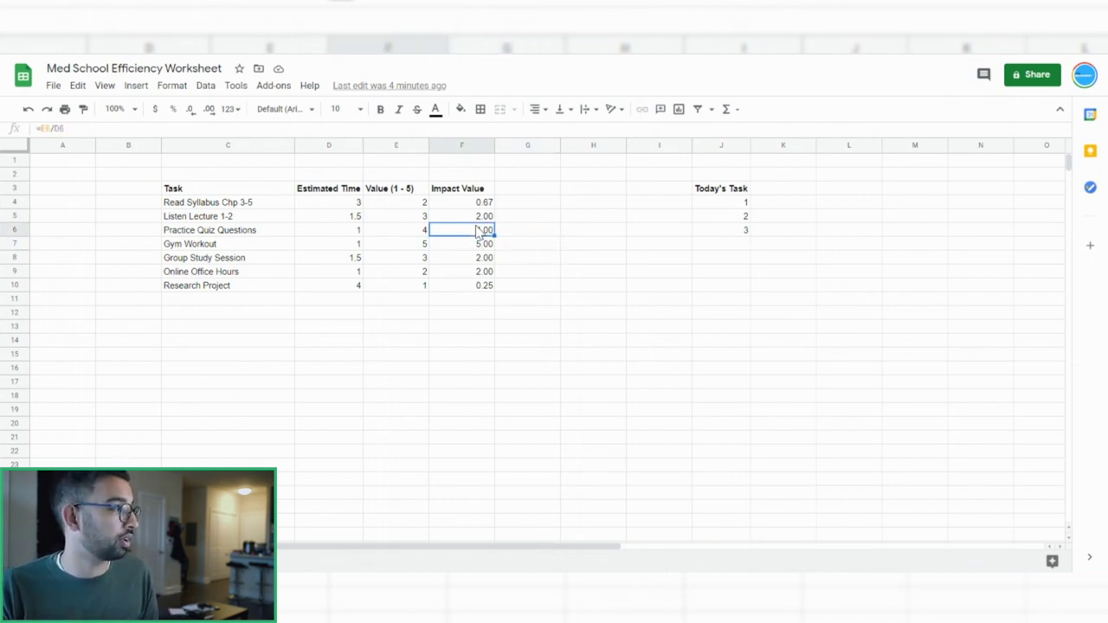
key("Up")
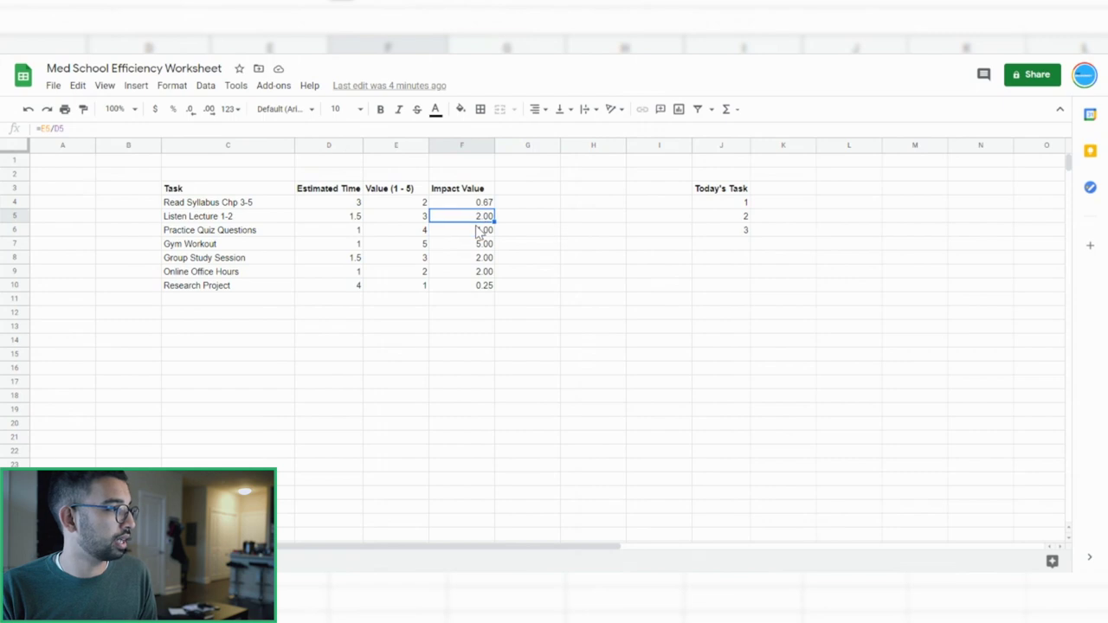
key("Down")
key("Down")
key("Down")
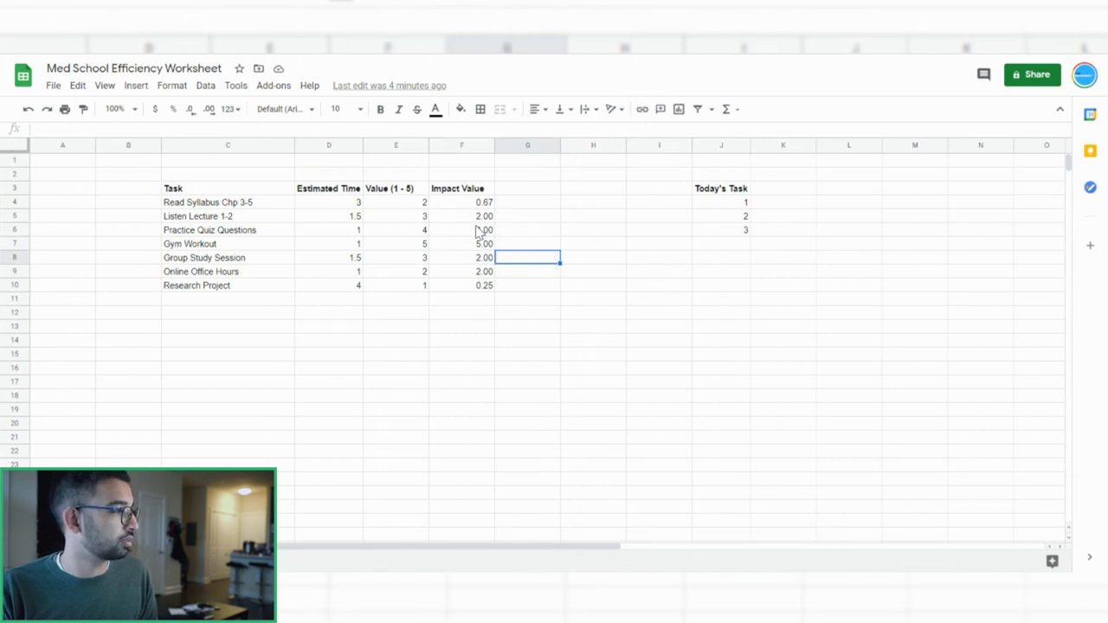
key("Down")
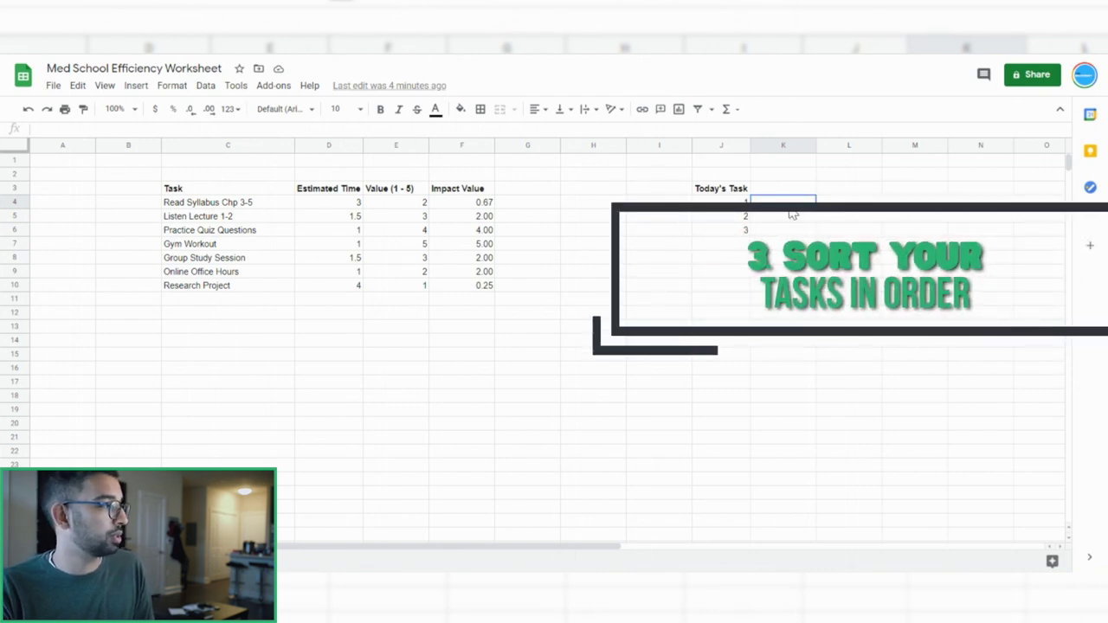
- Enter Gym Workout, Practice Quiz Questions and Group Study Session as today's tasks 1 to 3, and widen column K to fit them
type("Gym Work")
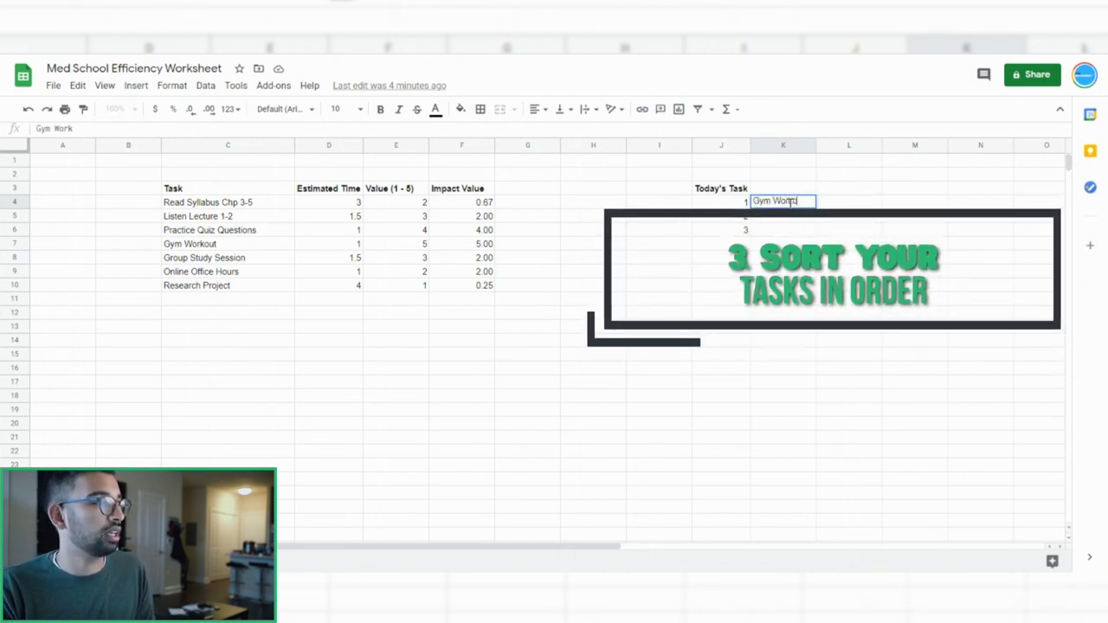
type("out")
key("Return")
type("Practice Quiz Questions")
key("Return")
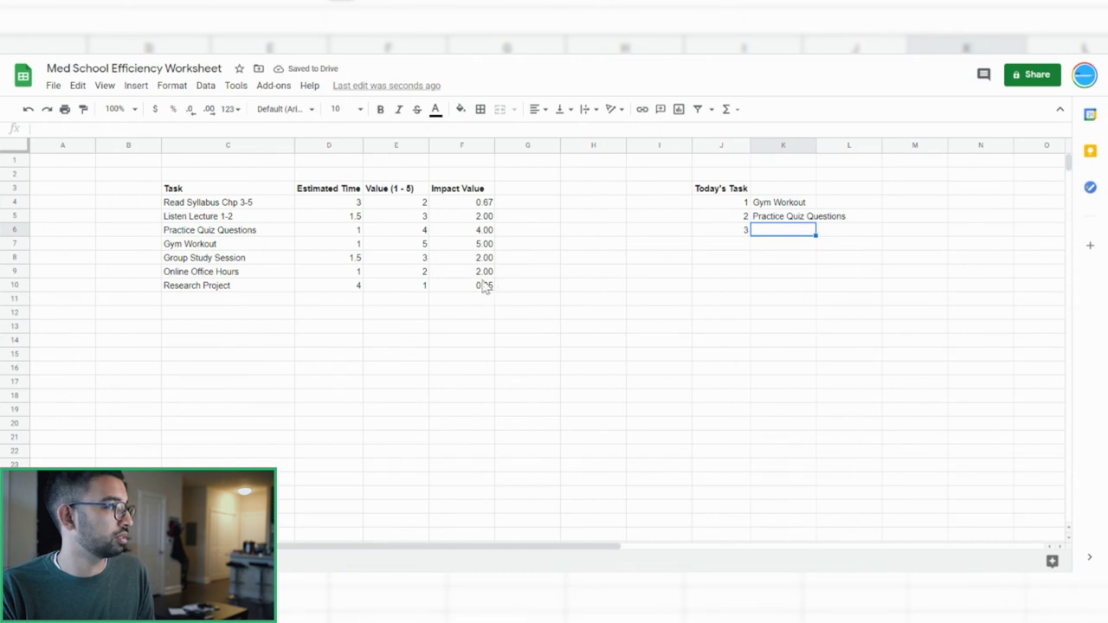
type("Group Study Session")
key("Return")
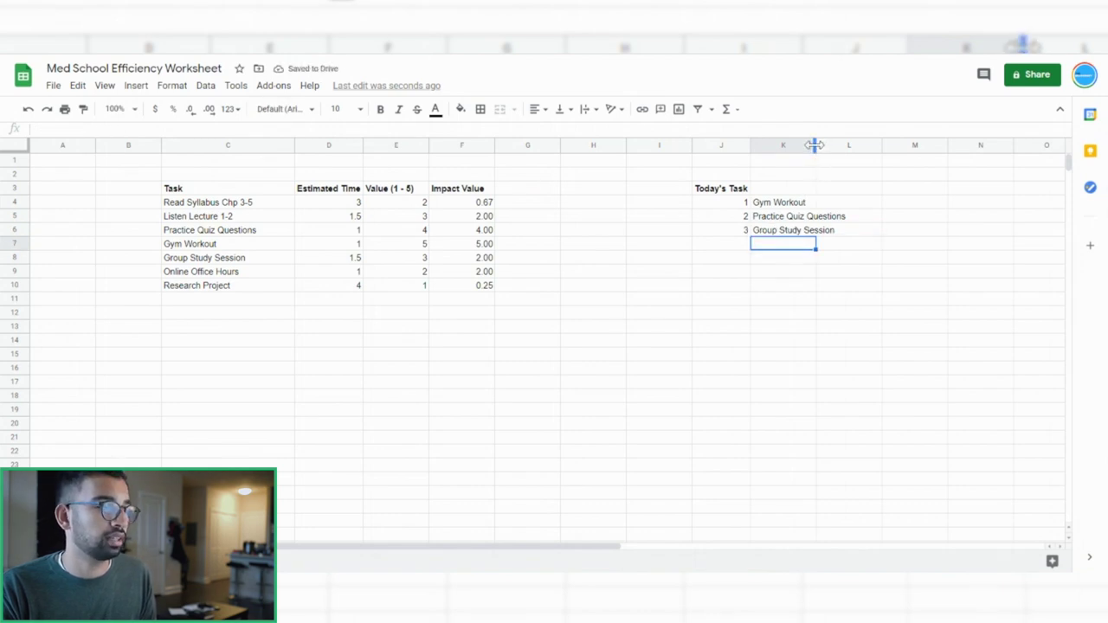
left_click_drag(814, 144, 848, 144)
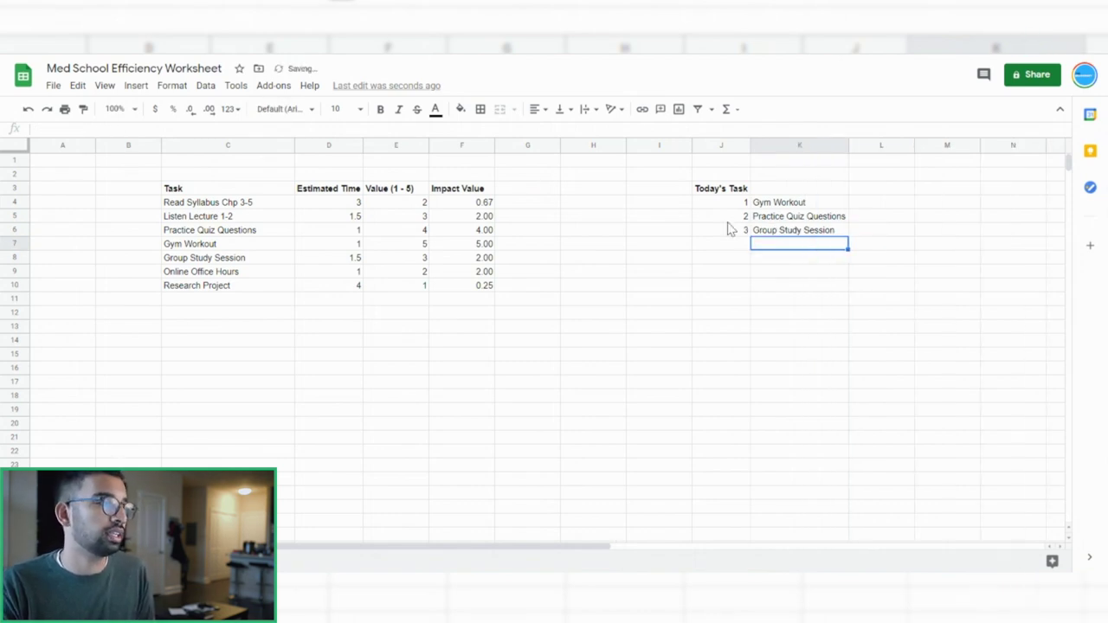
left_click_drag(731, 201, 748, 273)
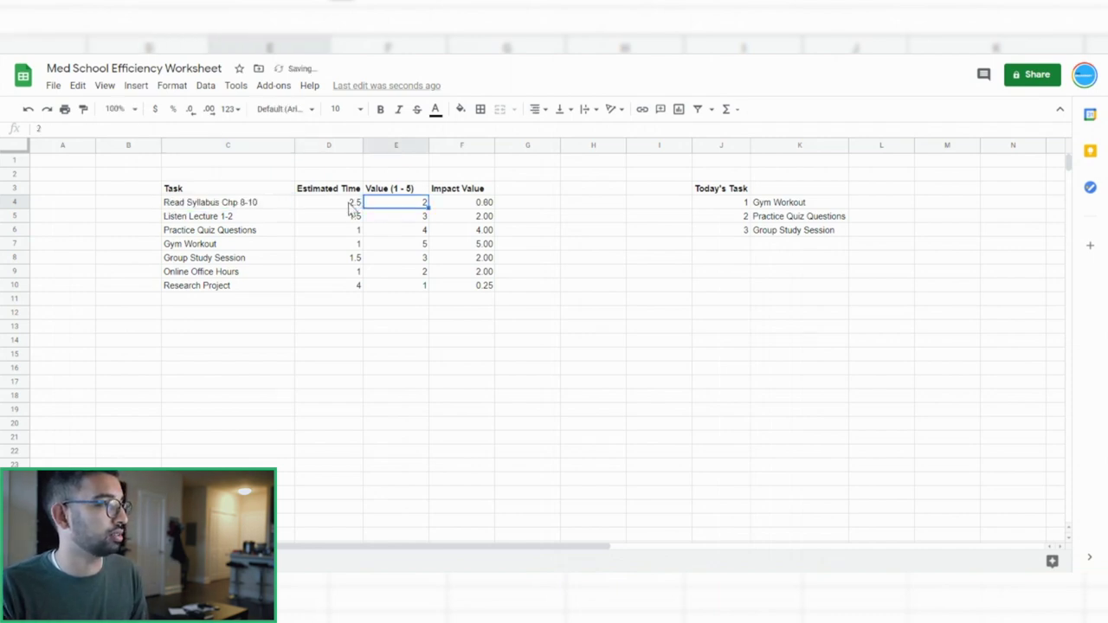
left_click(499, 219)
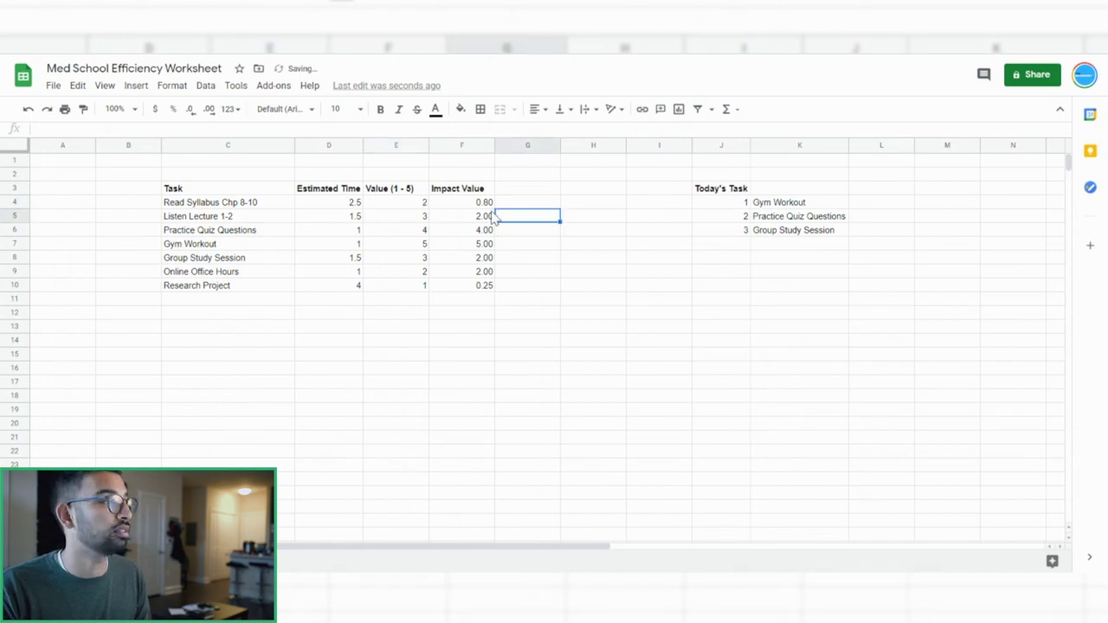